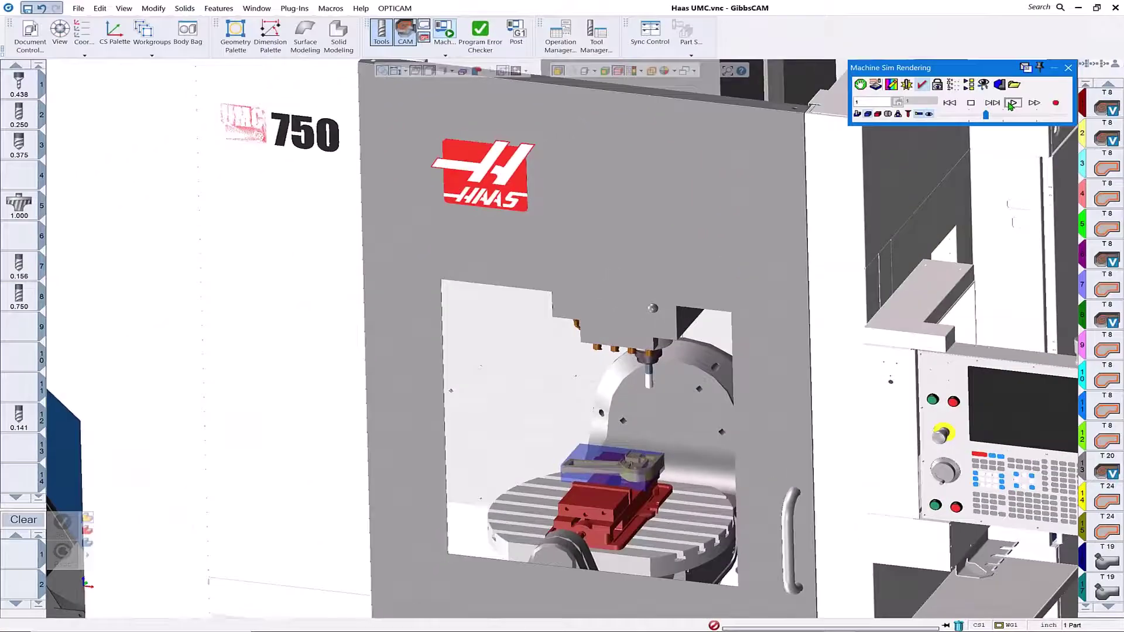
Play the UMC 750 machine simulation with the enclosure transparent so spindle and workpiece show
left_click(1011, 105)
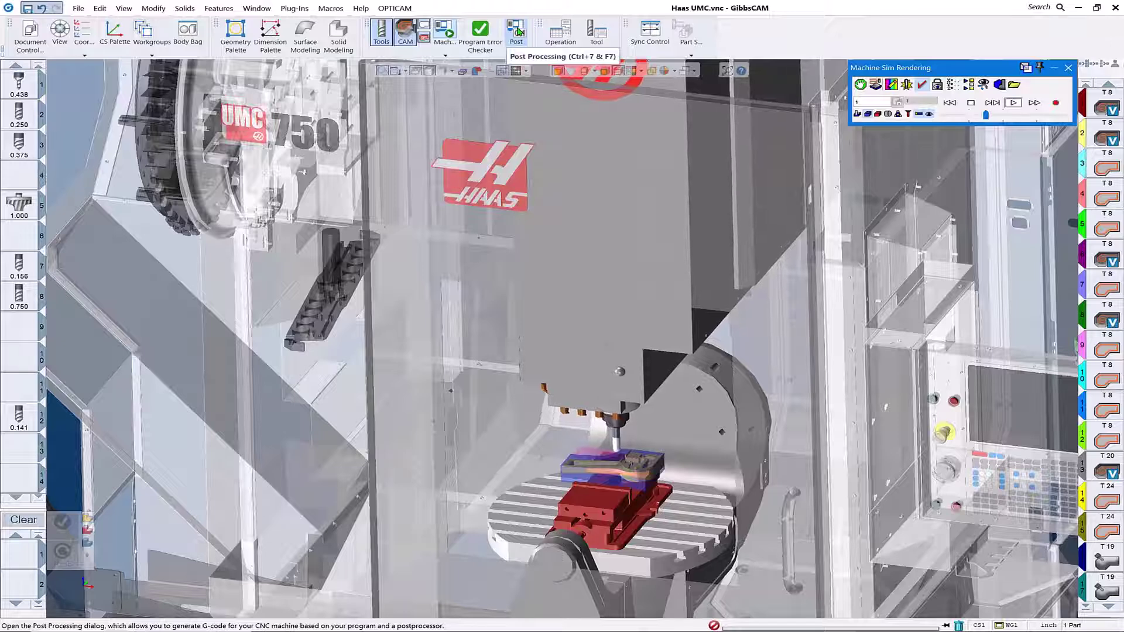
Load the Haas NGC TCP M97 post and send its output to Haas UMC.NCF in Post Processor Edits
left_click(518, 32)
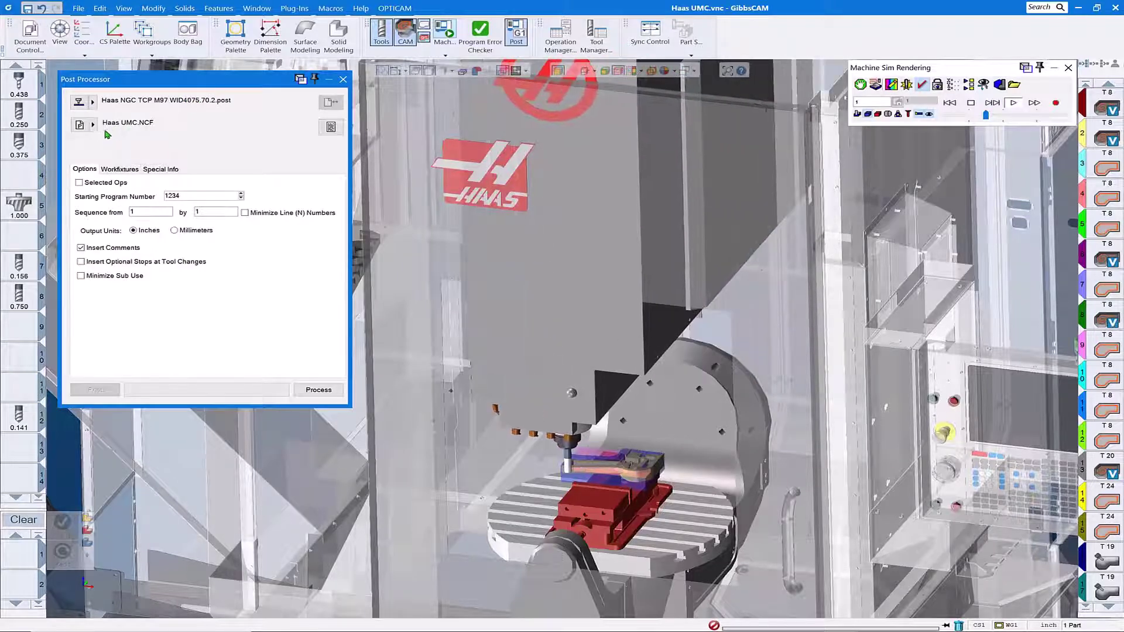
left_click(79, 125)
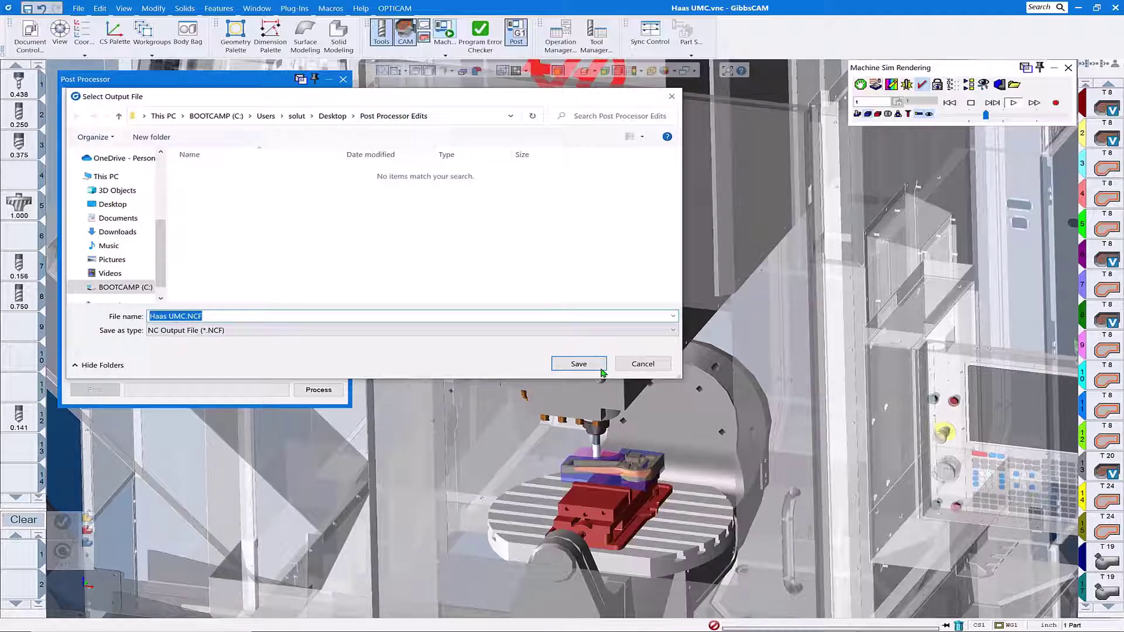
left_click(579, 365)
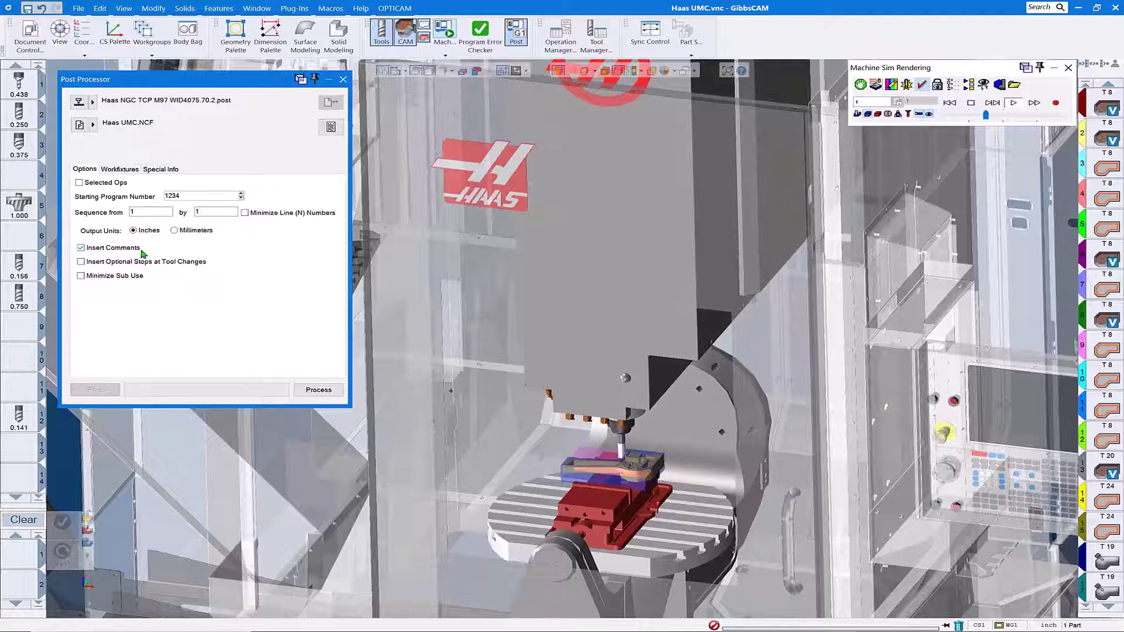
left_click(78, 8)
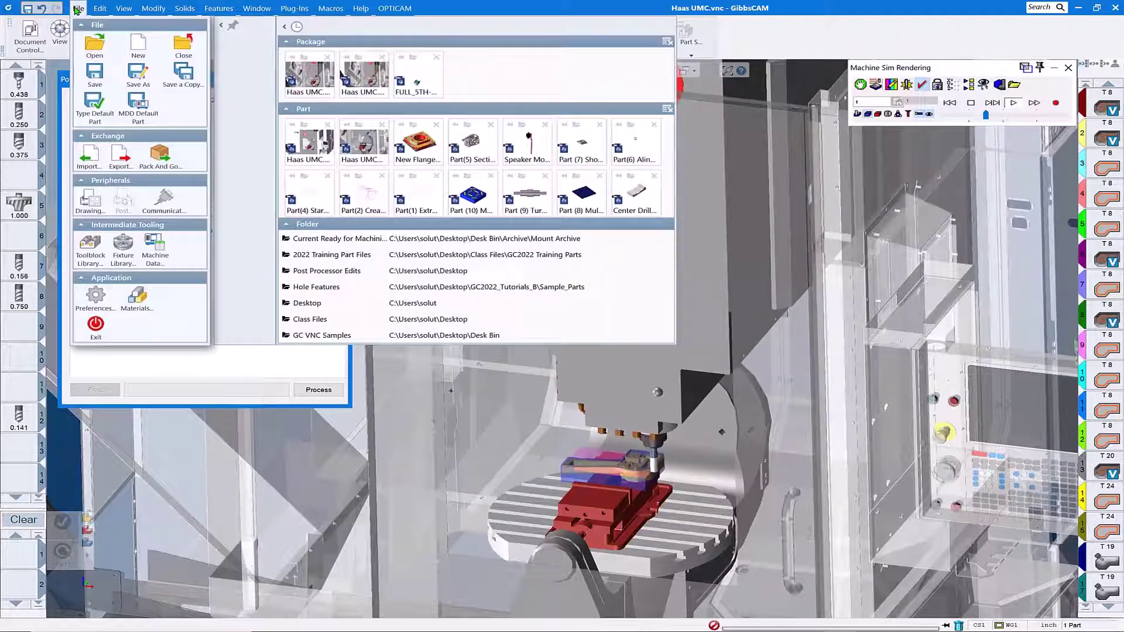
left_click(96, 299)
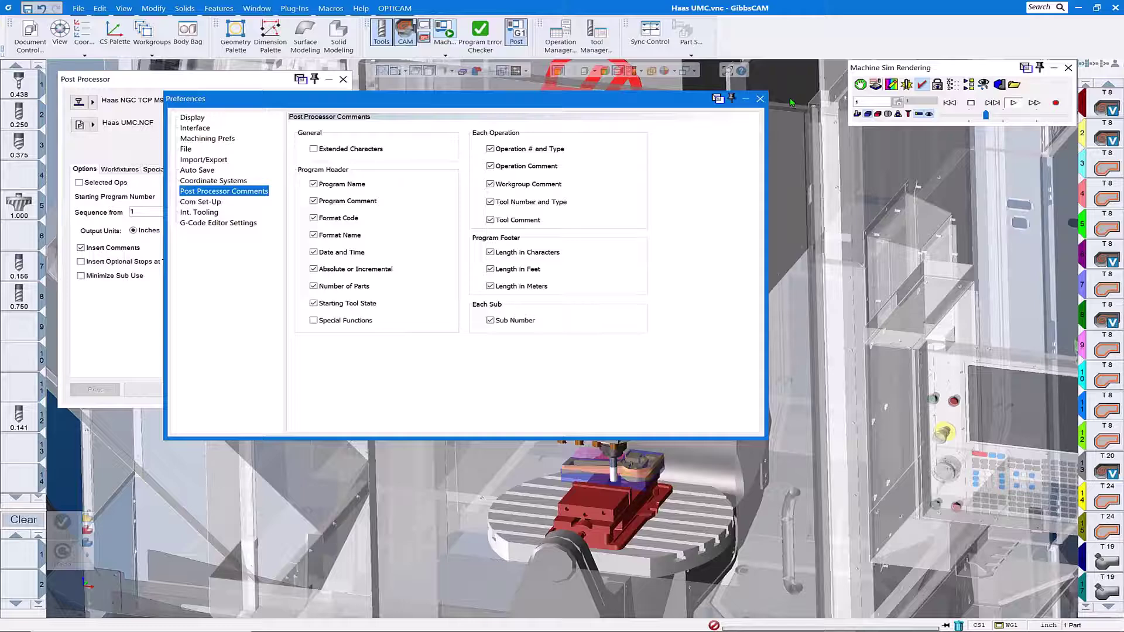
left_click(760, 98)
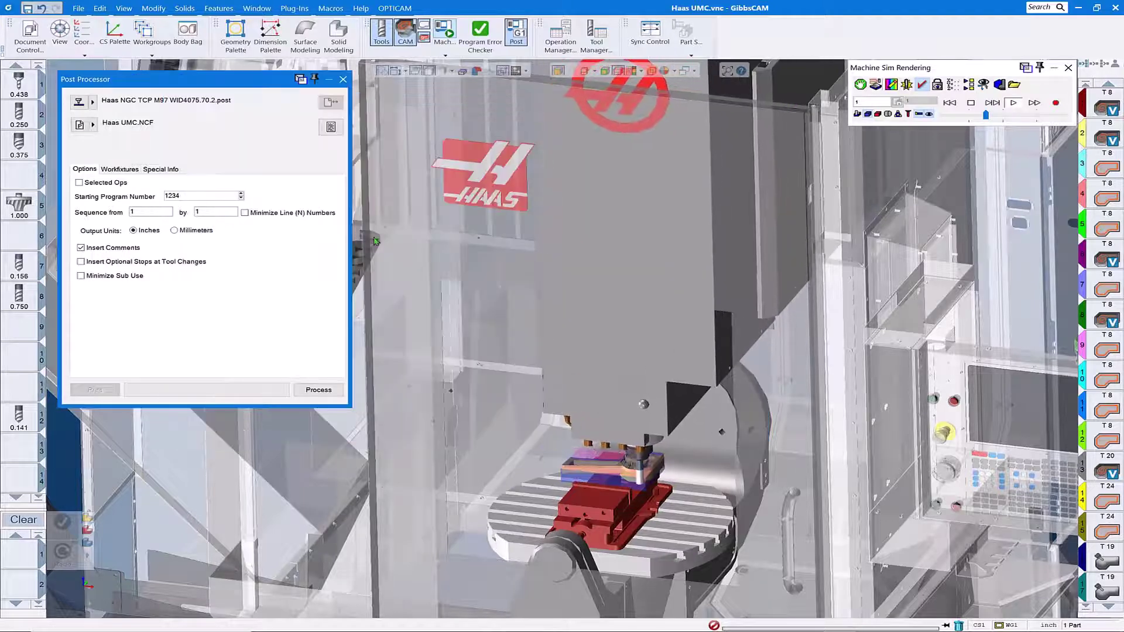
Post the program and scroll the Haas UMC.NCF output in WordPad to the first roughing operation
left_click(329, 393)
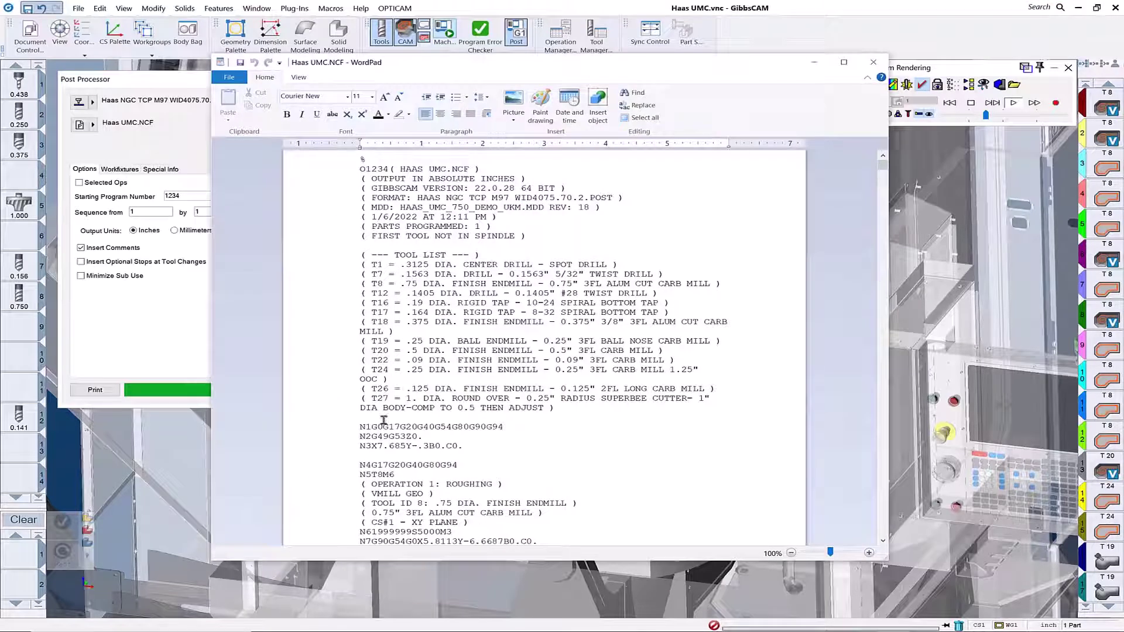
scroll(636, 373, "down", 4)
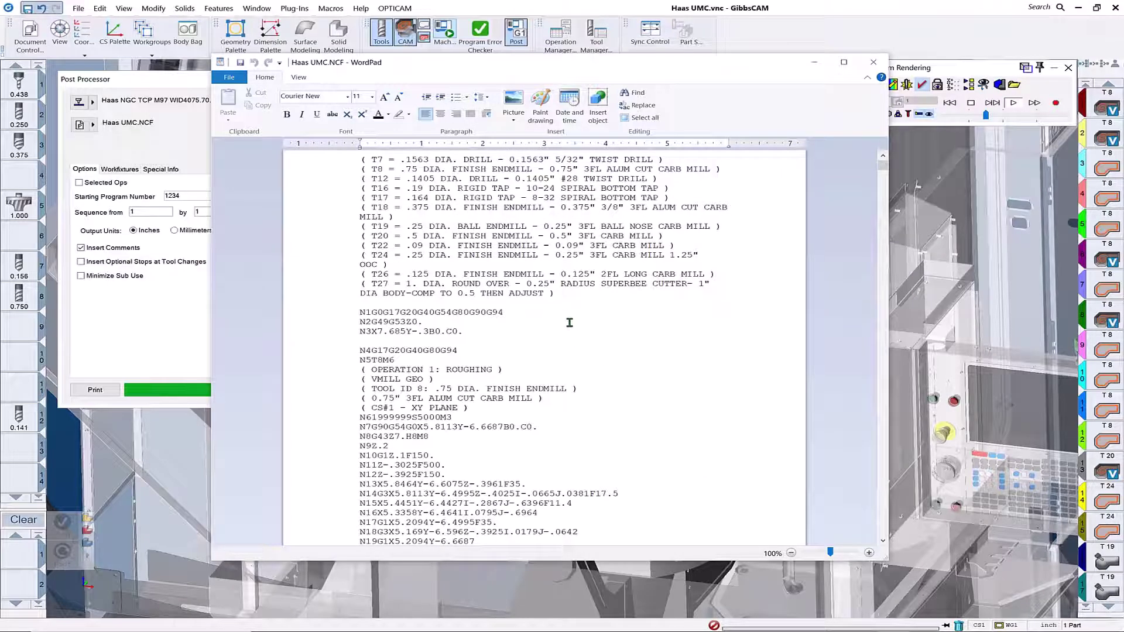
scroll(569, 323, "down", 4)
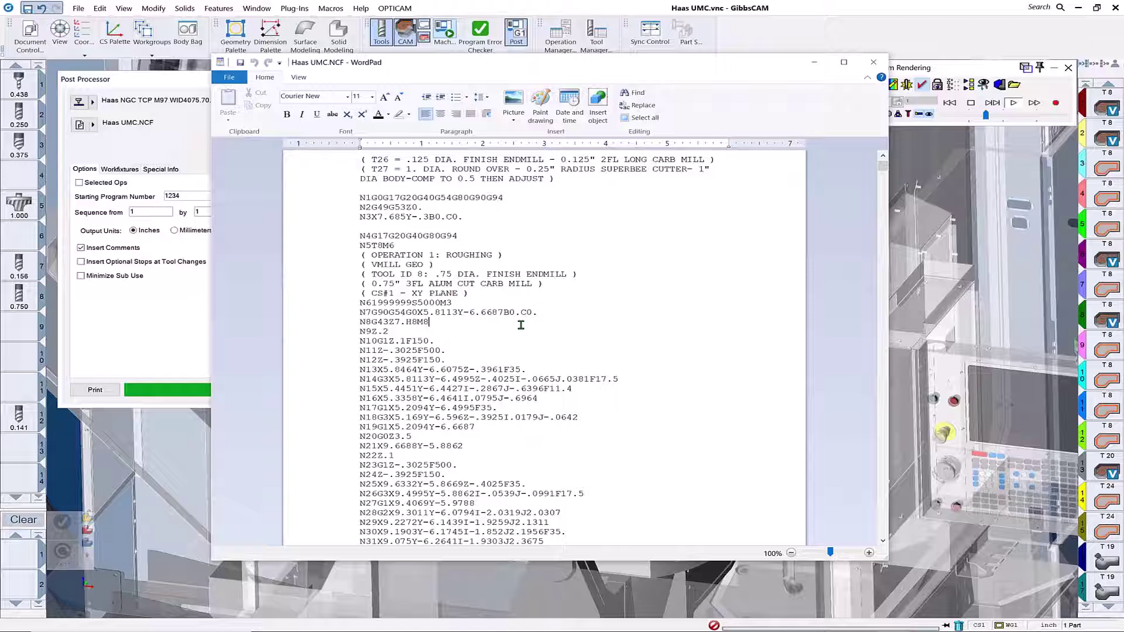
Add bold notes 'Remove M8 from this line' beside N8G43Z7.H8M8 and 'M8 here' beside N9Z.2
key("ctrl+b")
type("Rem")
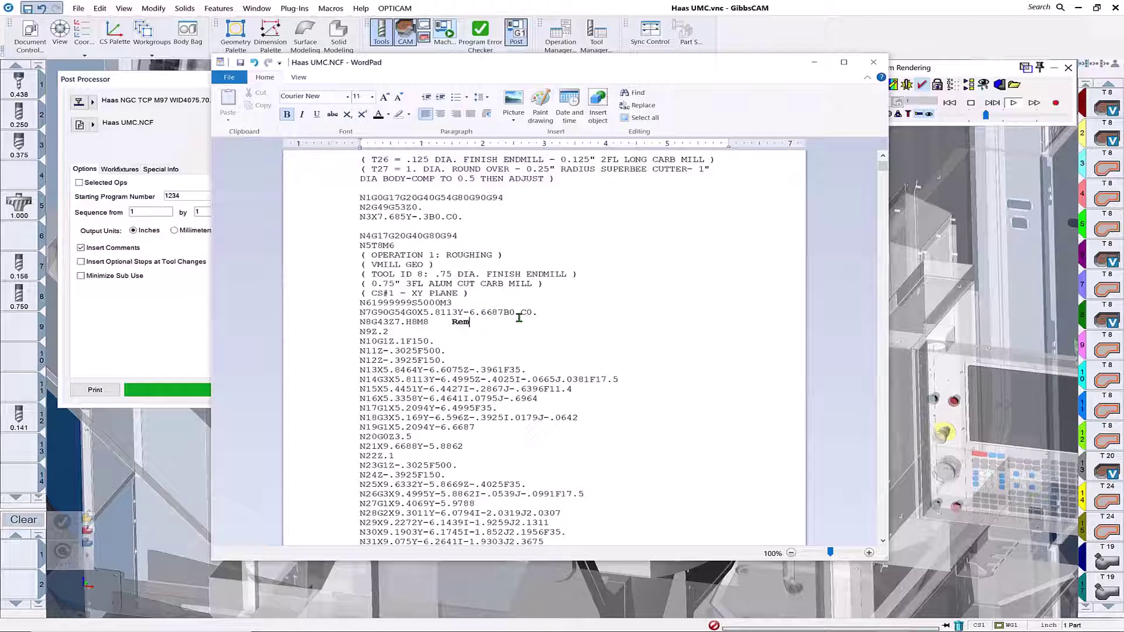
type("ove M8 from this line")
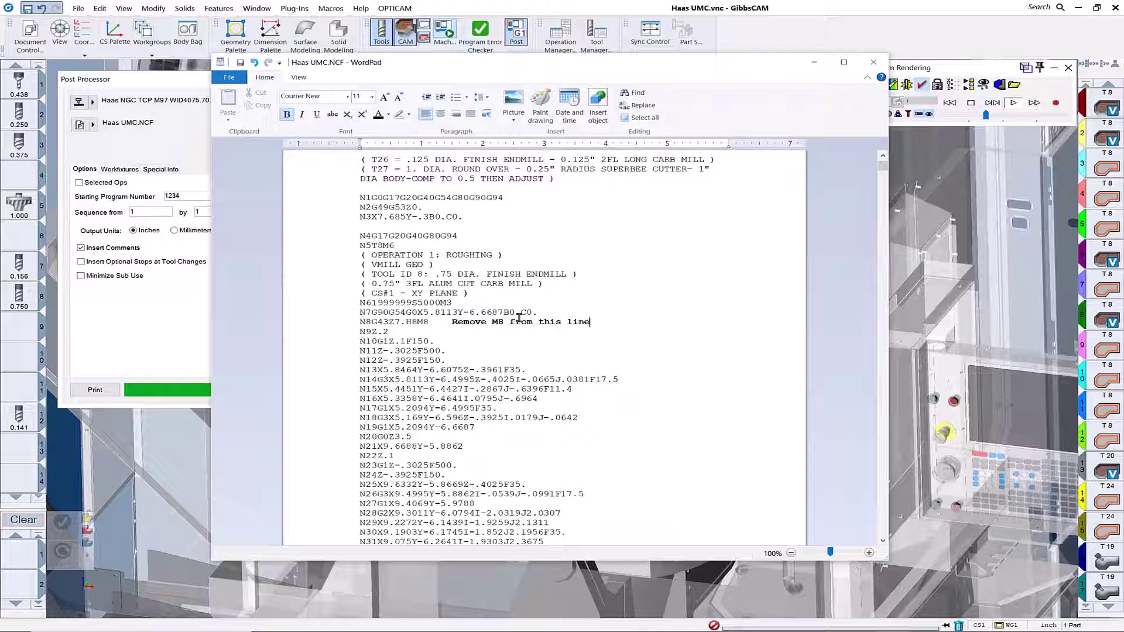
key("Return")
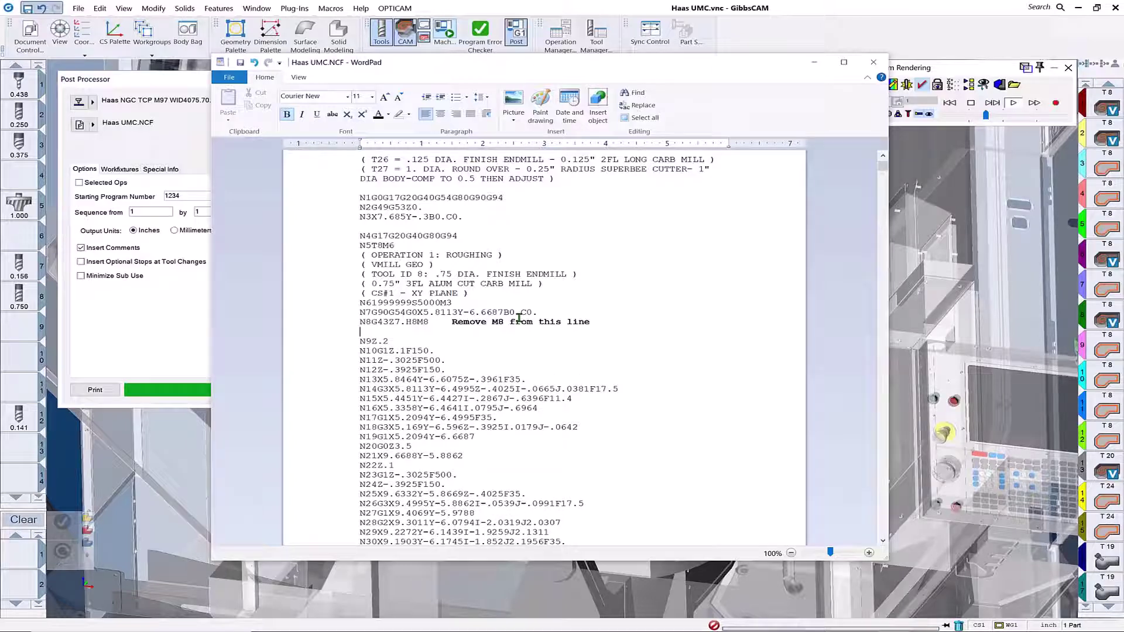
key("Down")
key("Return")
key("Return")
key("Return")
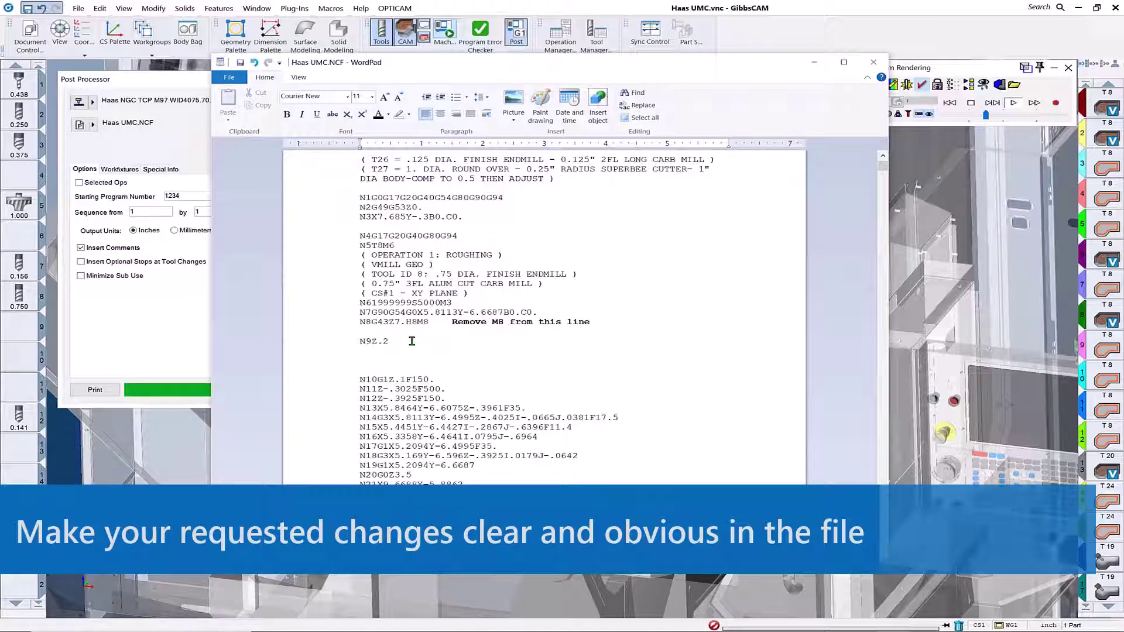
key("ctrl+b")
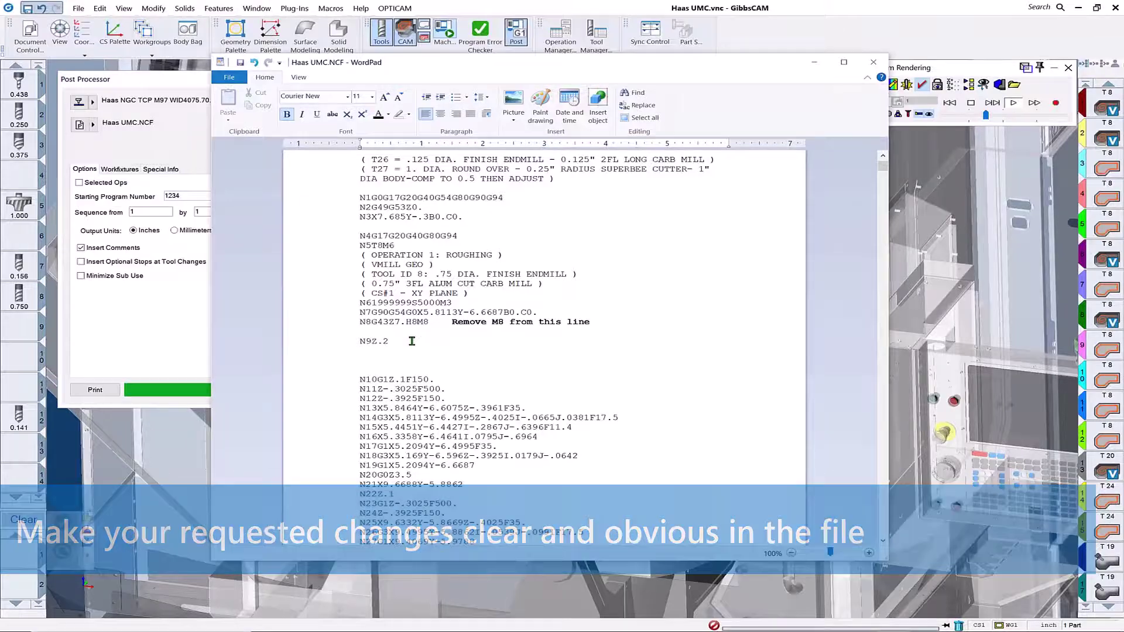
type("M8 here")
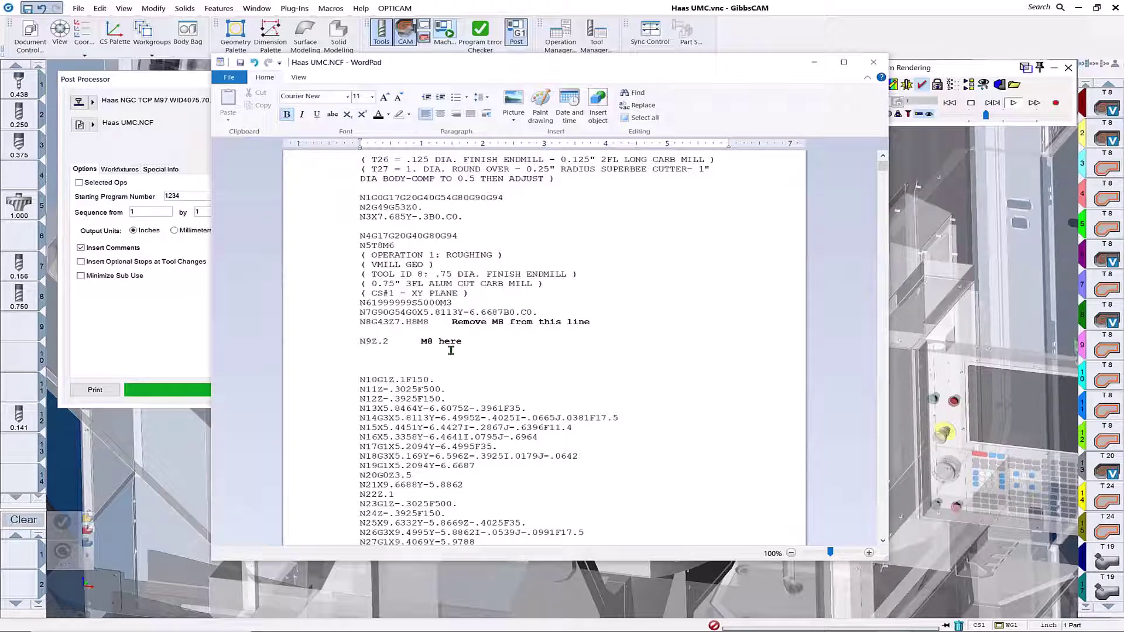
Type the bold note 'Add Next Tool Call Here i.e.' on the blank line below N9Z.2
type("Add")
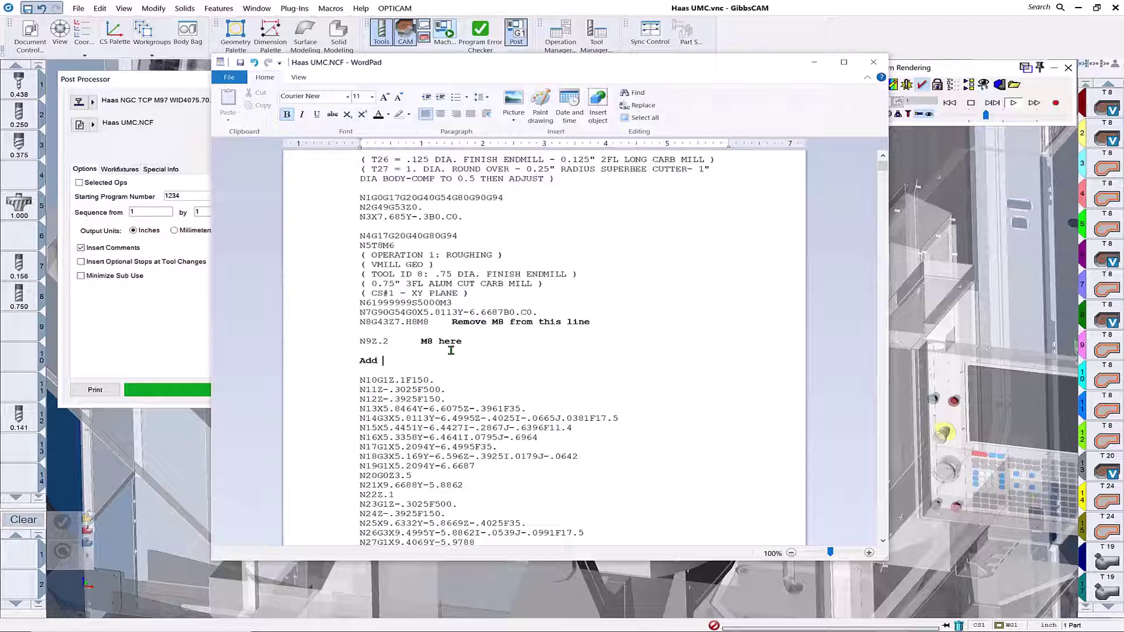
type(" Next Tool Call Here i.e. T20")
Save the annotated G-code as plain-text Haas UMC-Edited.NCF in Post Processor Edits and close WordPad
left_click(229, 77)
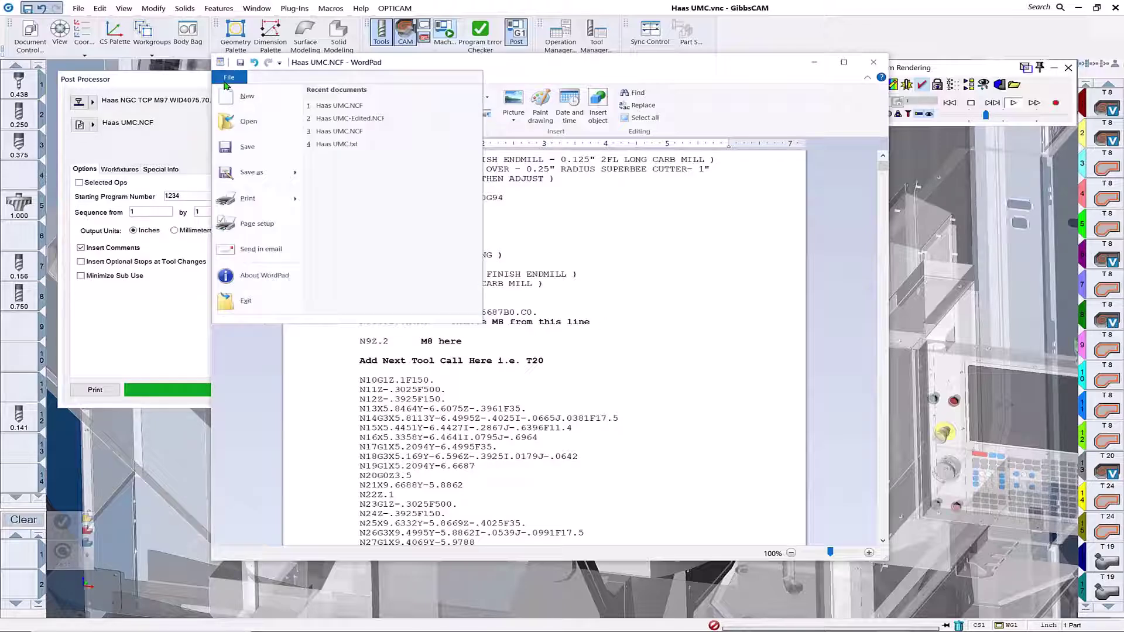
mouse_move(266, 170)
left_click(339, 199)
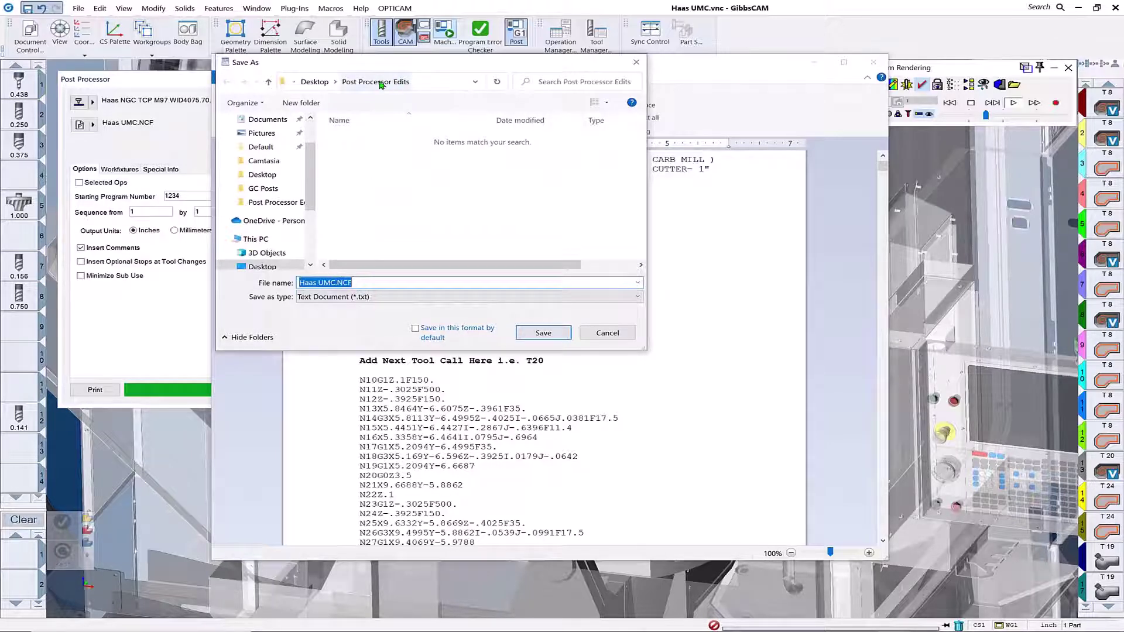
left_click(337, 282)
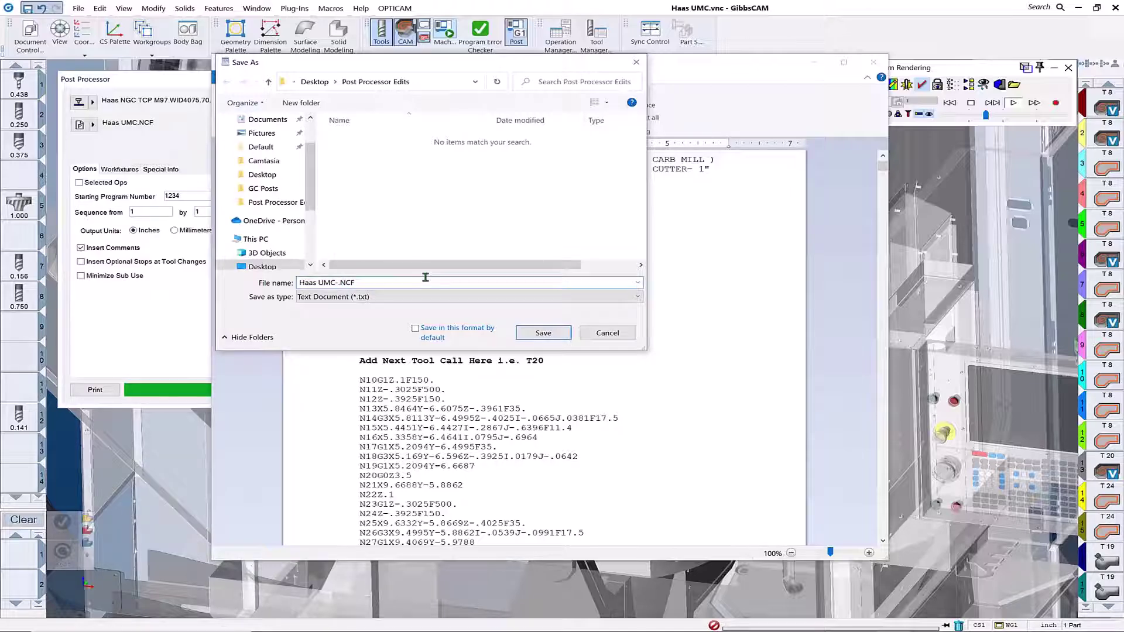
type("-Edited")
key("Return")
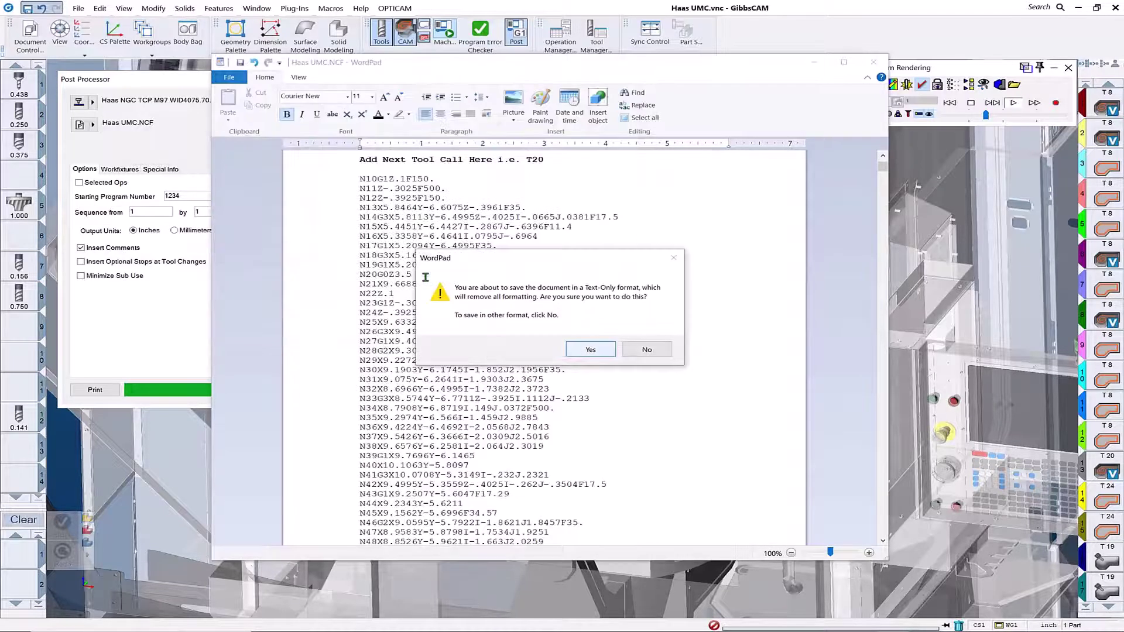
left_click(589, 350)
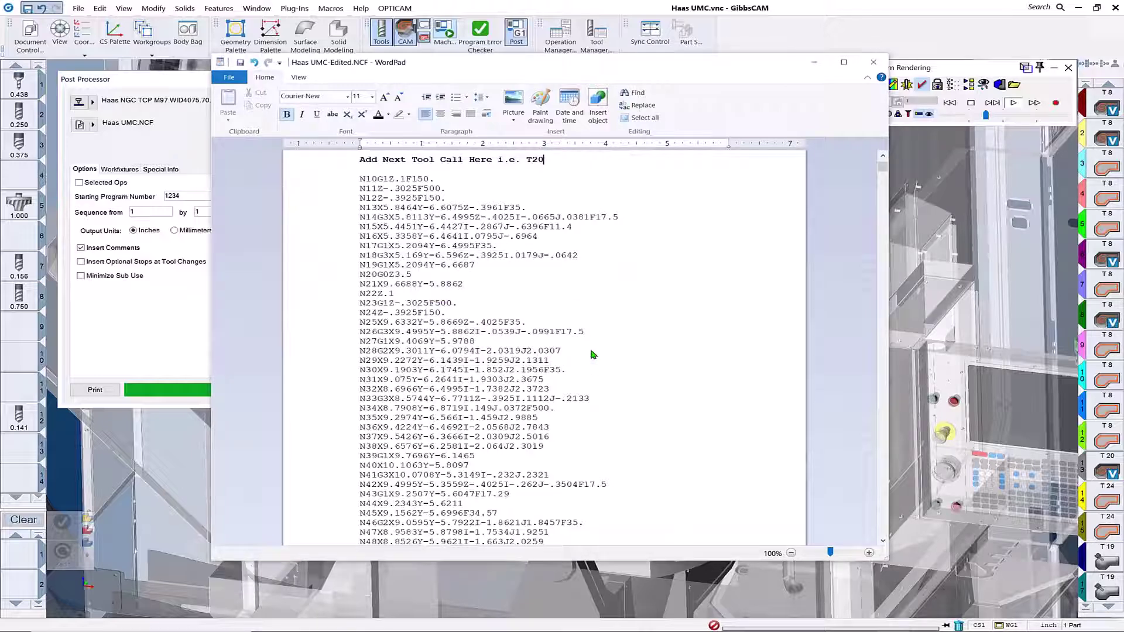
left_click(873, 63)
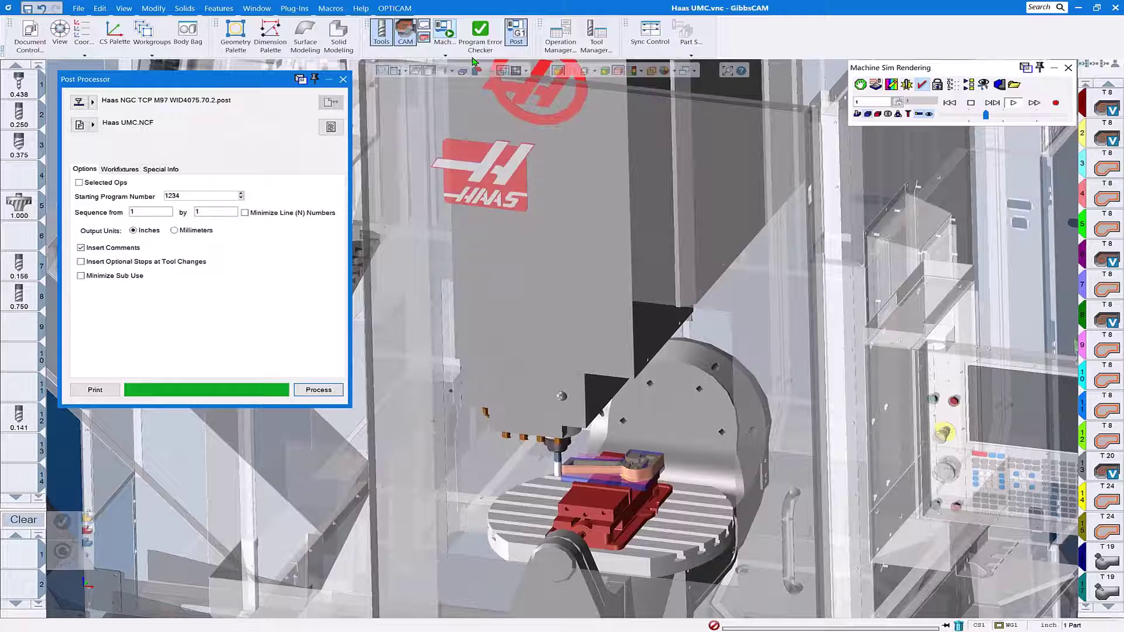
Close the Post Processor dialog and start Pack And Go with All Files included
left_click(343, 79)
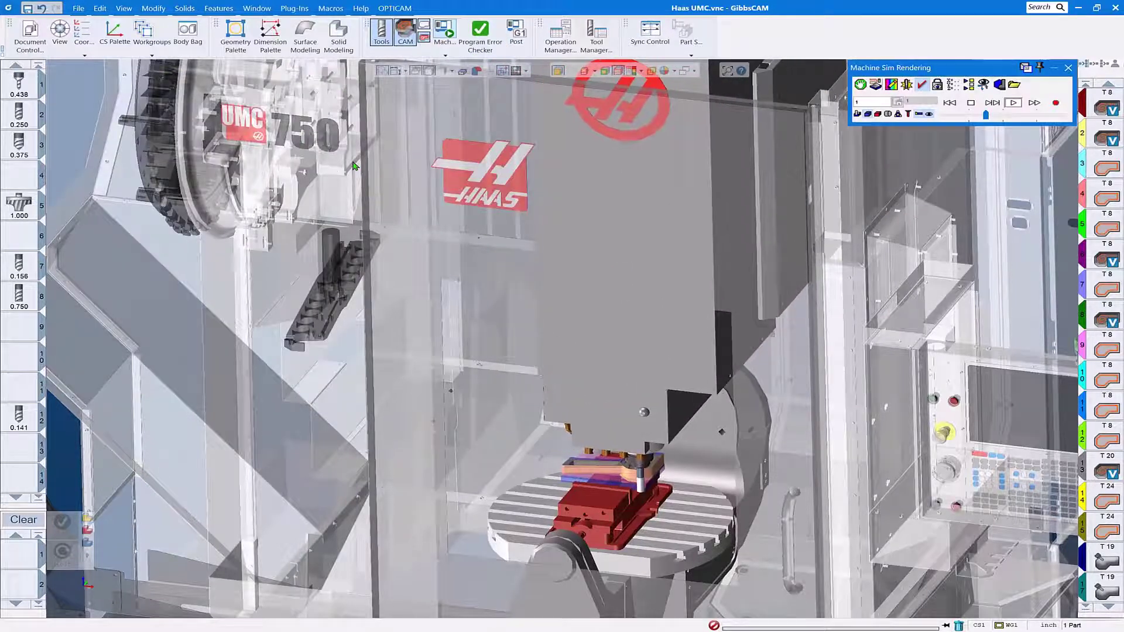
left_click(79, 8)
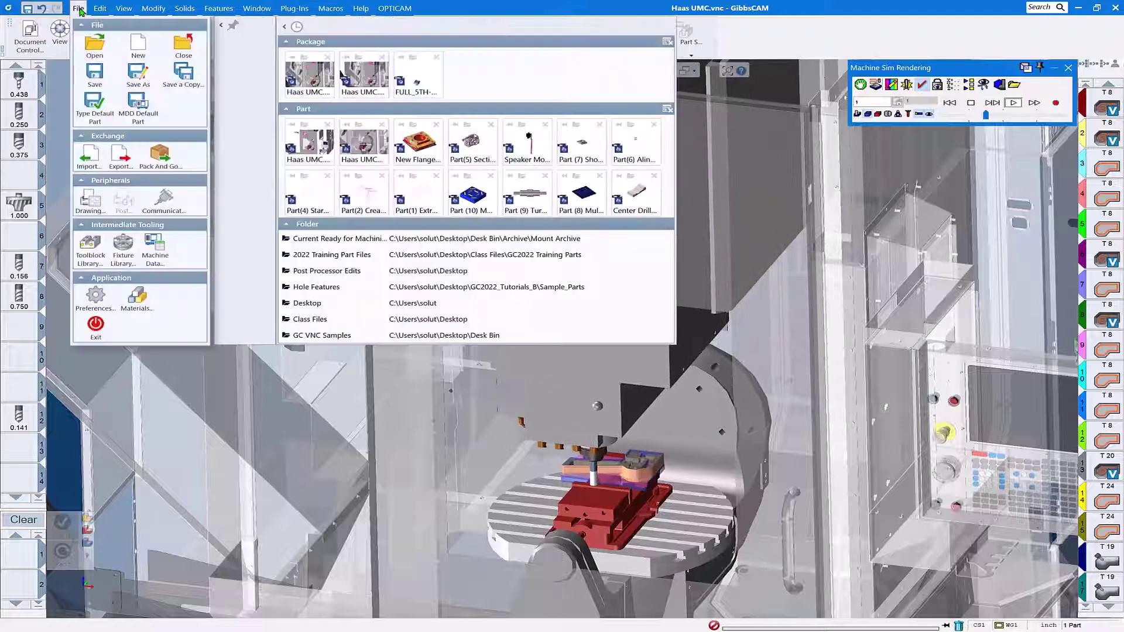
left_click(158, 155)
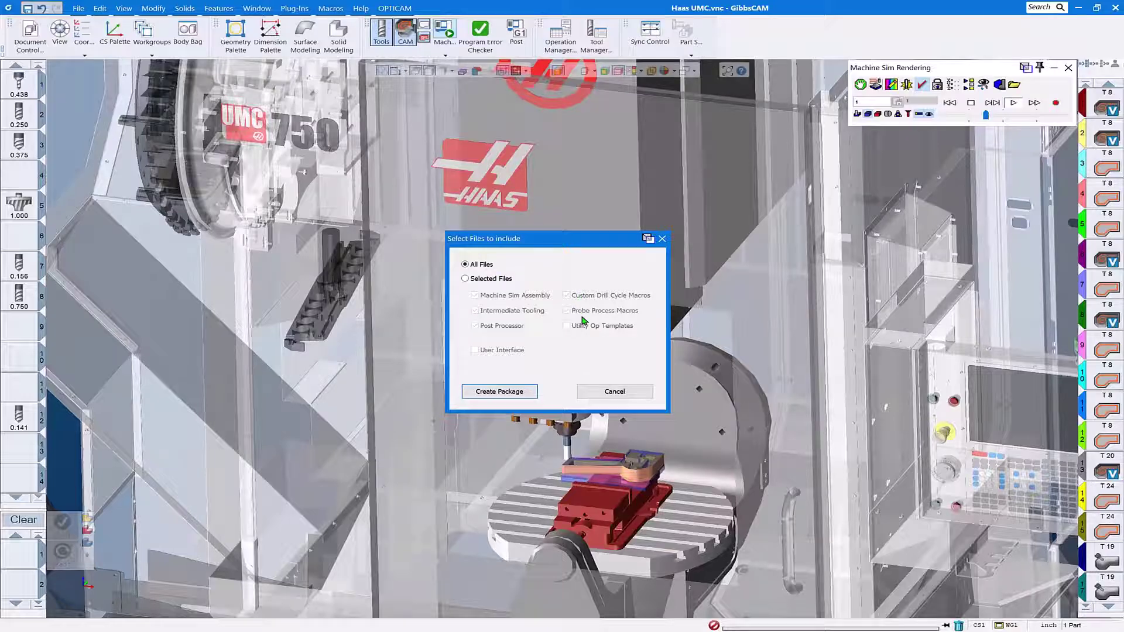
Create the package and save it as Haas UMC.gcpkg in the Post Processor Edits folder
left_click(518, 397)
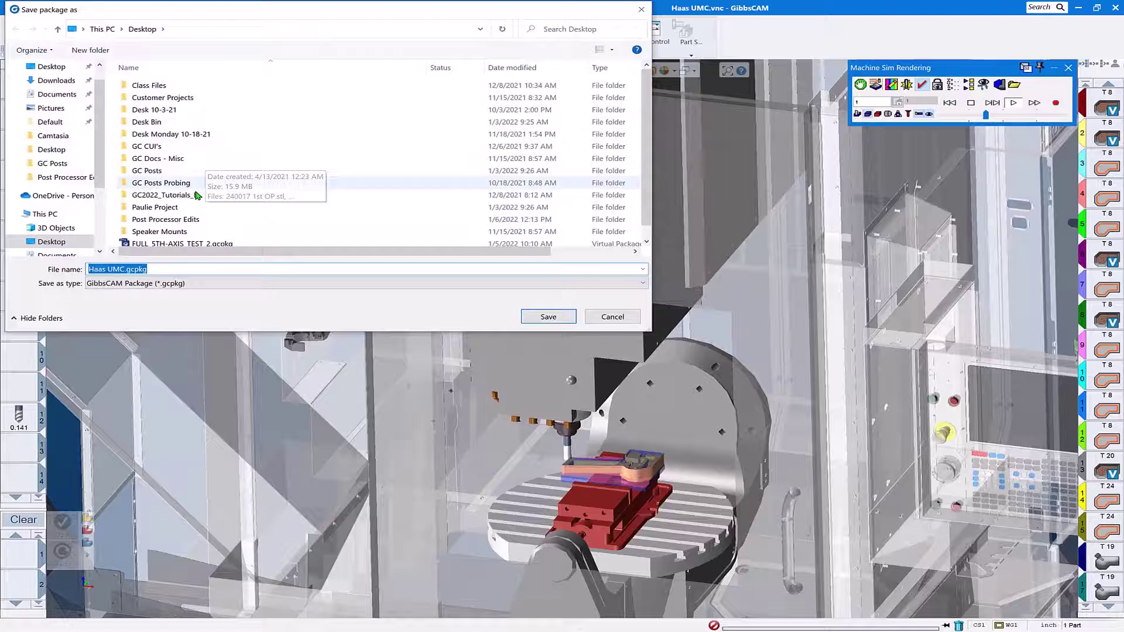
double_click(191, 220)
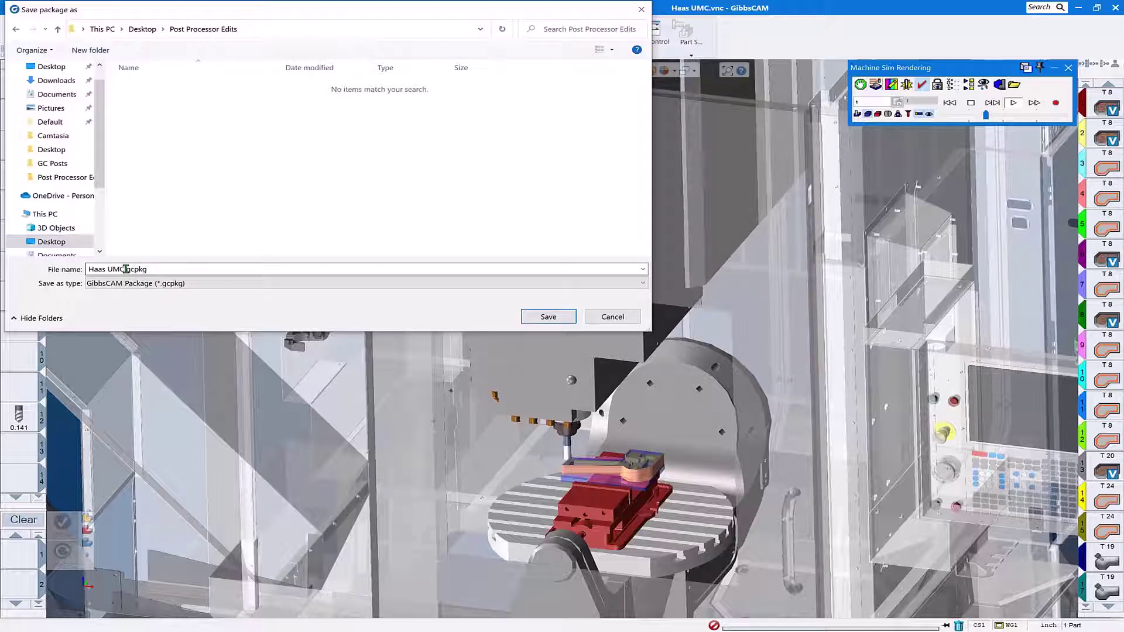
double_click(123, 270)
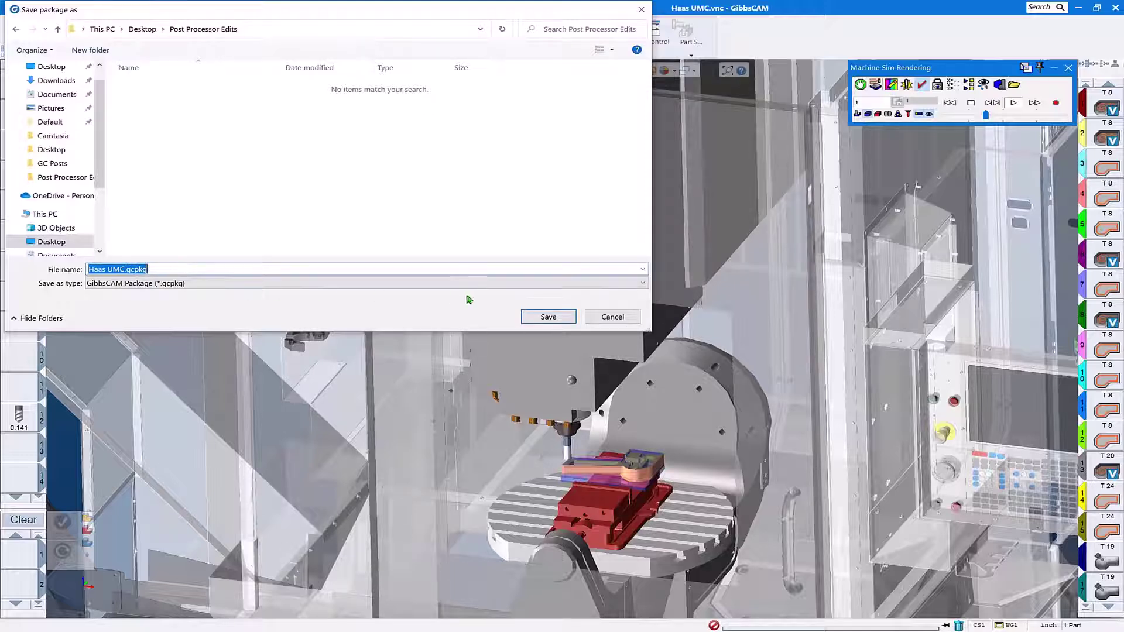
left_click(552, 320)
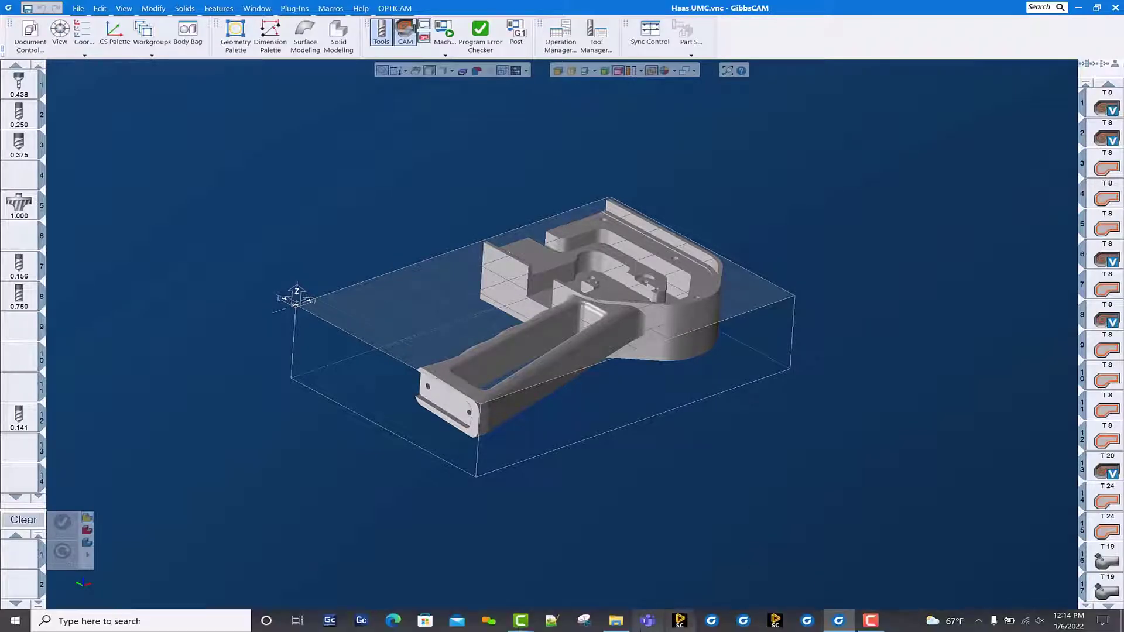
Open Post Processor Edits in File Explorer to confirm Haas UMC.gcpkg, Haas UMC.NCF and Haas UMC-Edited.NCF
left_click(616, 620)
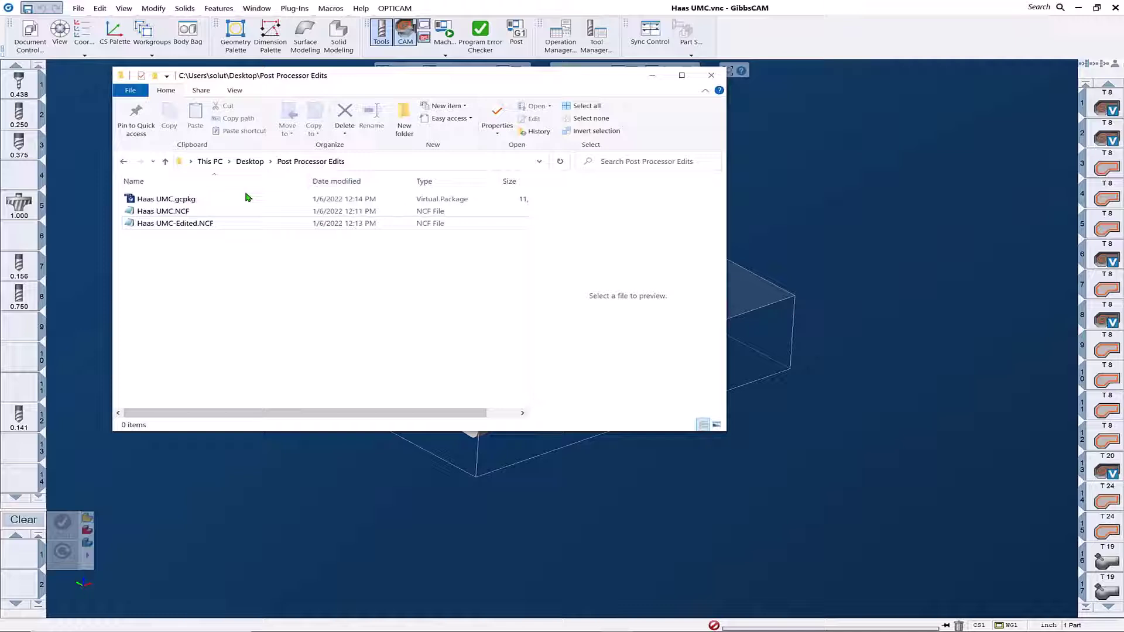